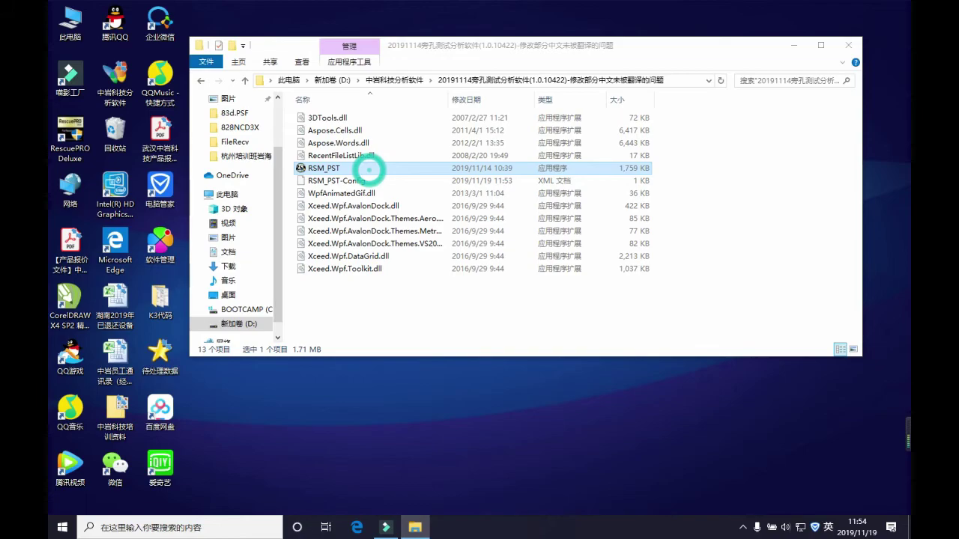
Launch RSM_PST from its folder in File Explorer
double_click(369, 169)
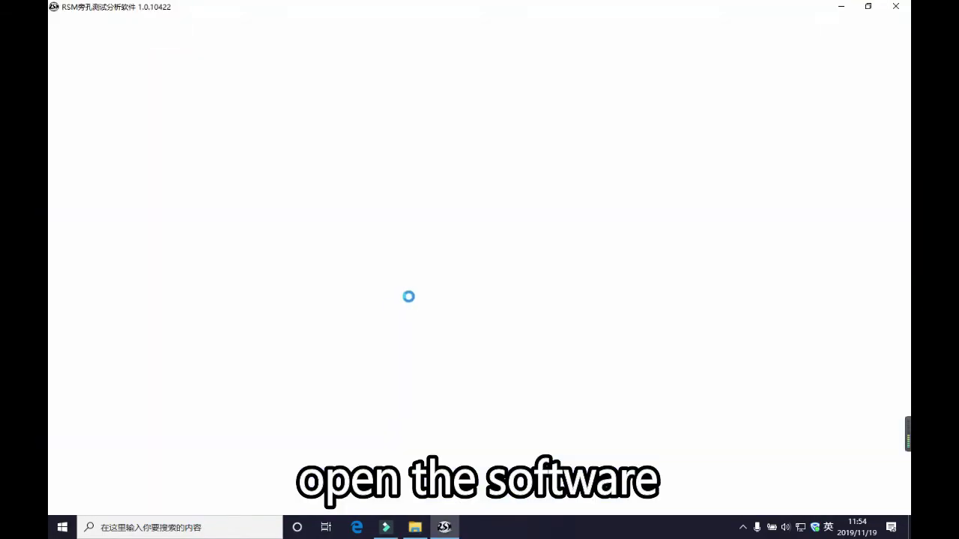
Set the interface language to English (英文) under 设置 > 语言设置
left_click(85, 22)
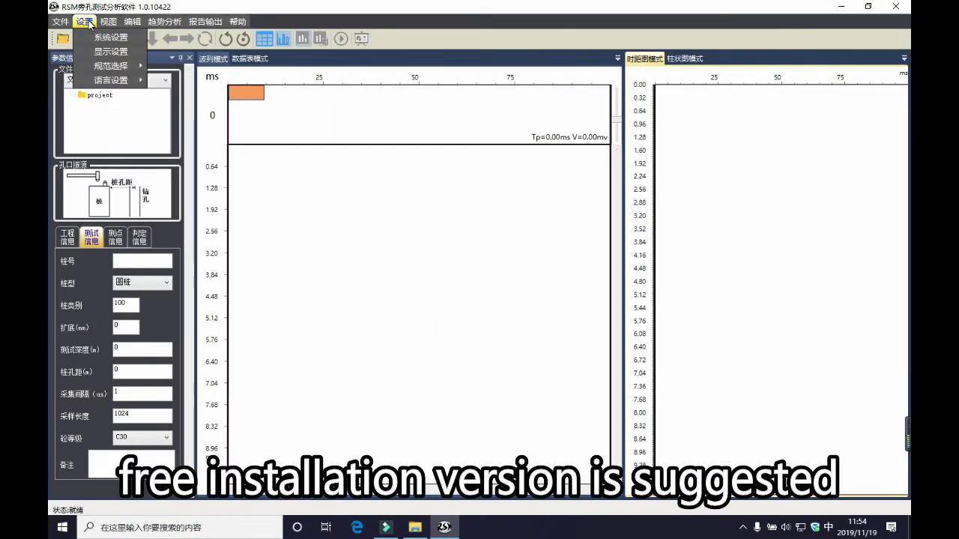
mouse_move(99, 81)
left_click(176, 96)
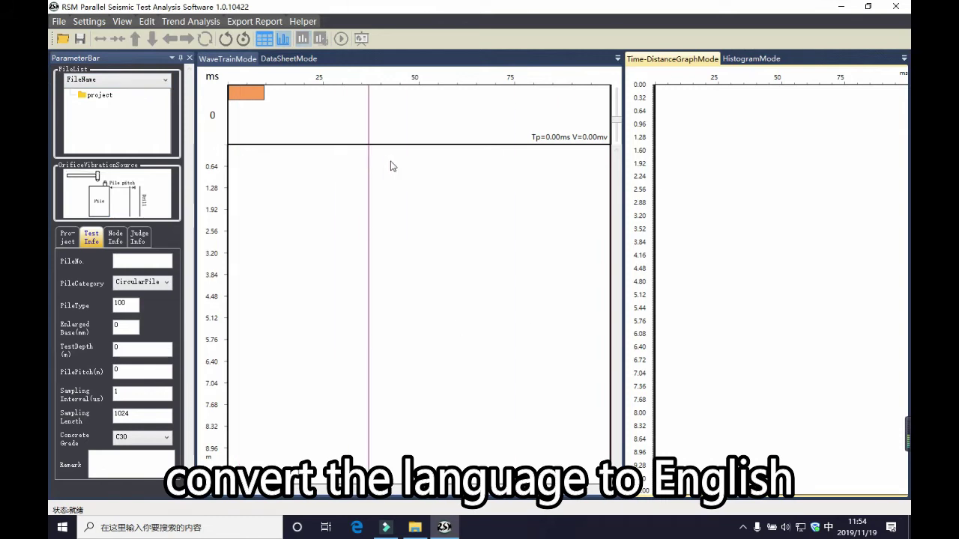
Open file 8 from the 83d.PSF project to show its wave train and fit lines
left_click(62, 26)
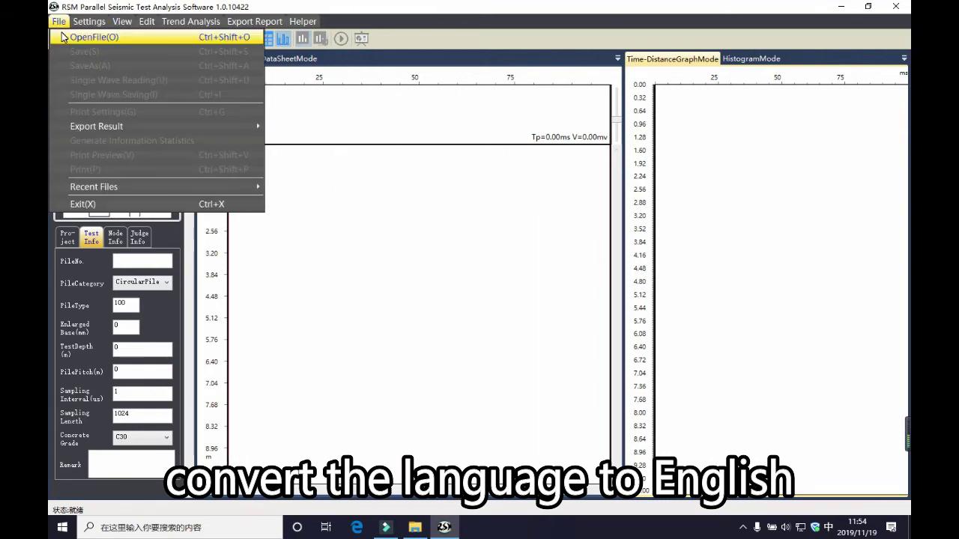
left_click(64, 37)
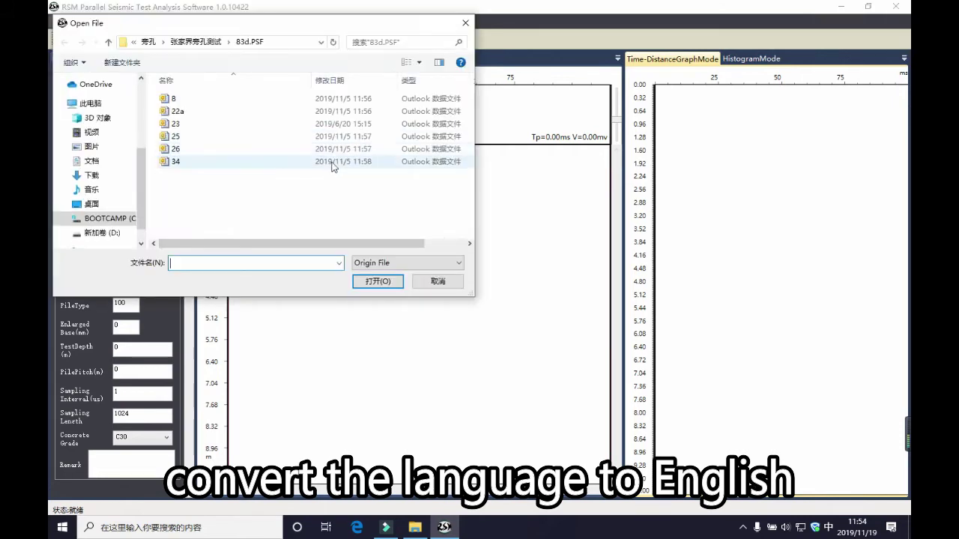
double_click(210, 101)
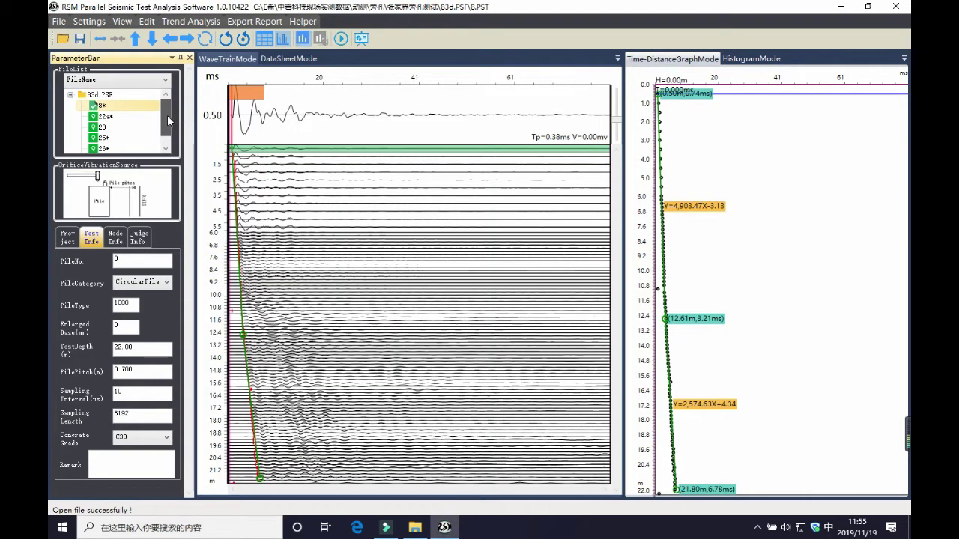
Scroll the file list and load record 23
left_click_drag(167, 115, 167, 123)
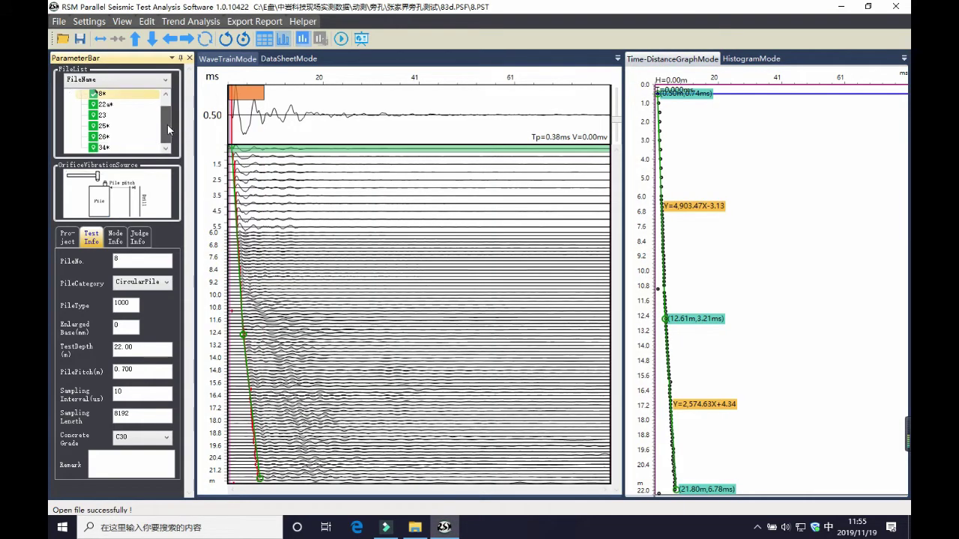
double_click(104, 119)
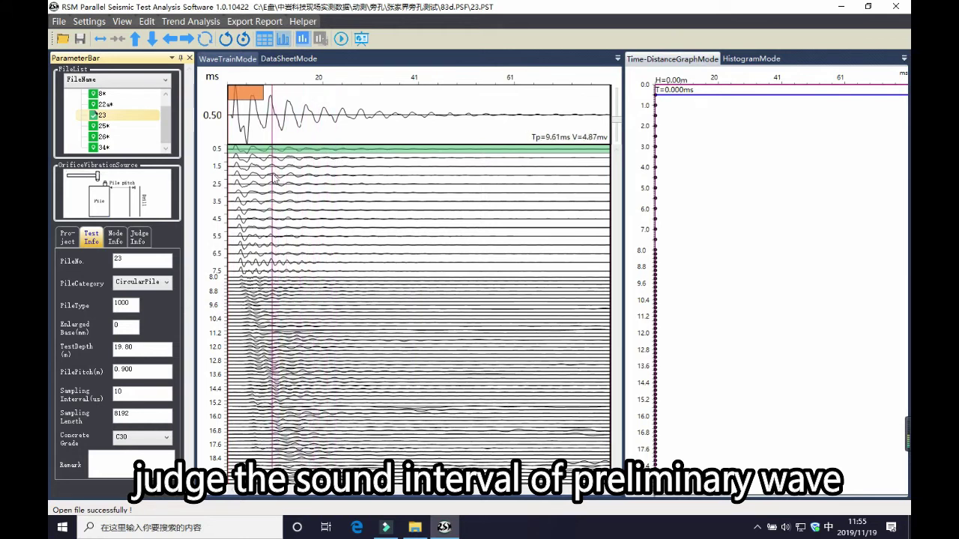
Pick first arrivals on the 2.0 m to 4.5 m traces, moving the 4.5 m marker later
left_click(274, 177)
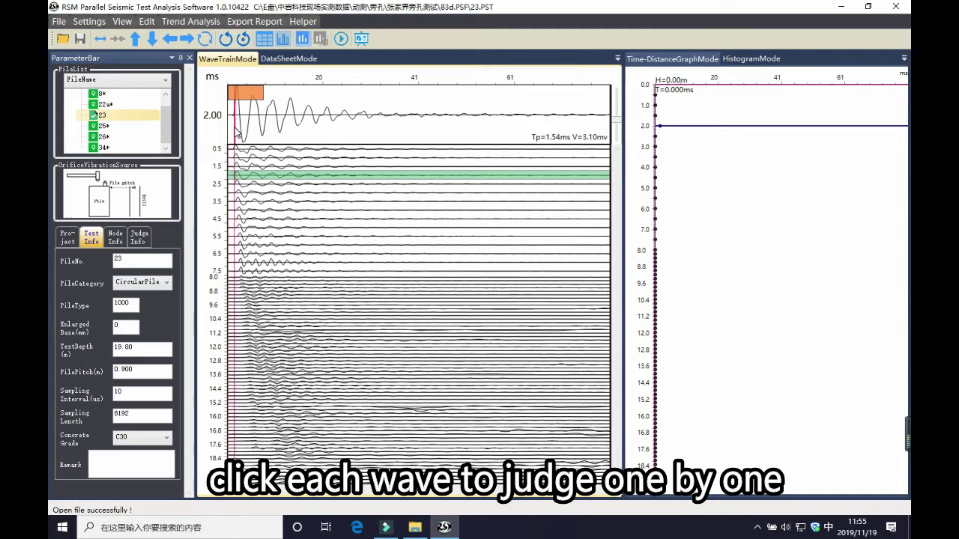
left_click(250, 185)
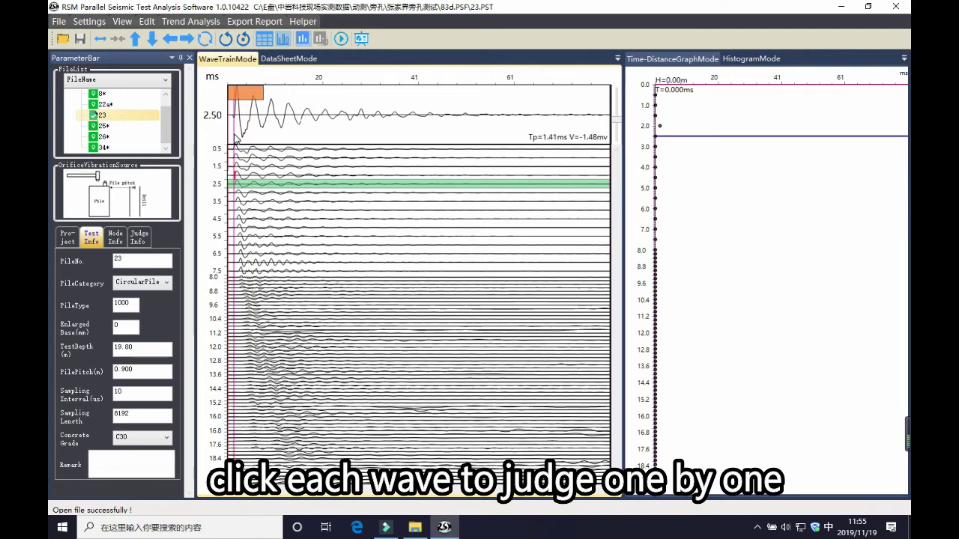
key("Down")
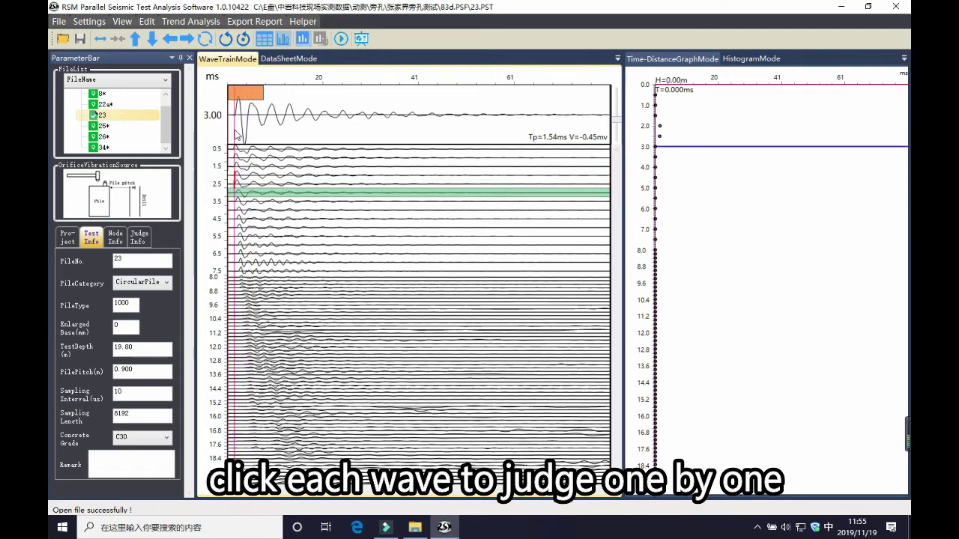
left_click(237, 135)
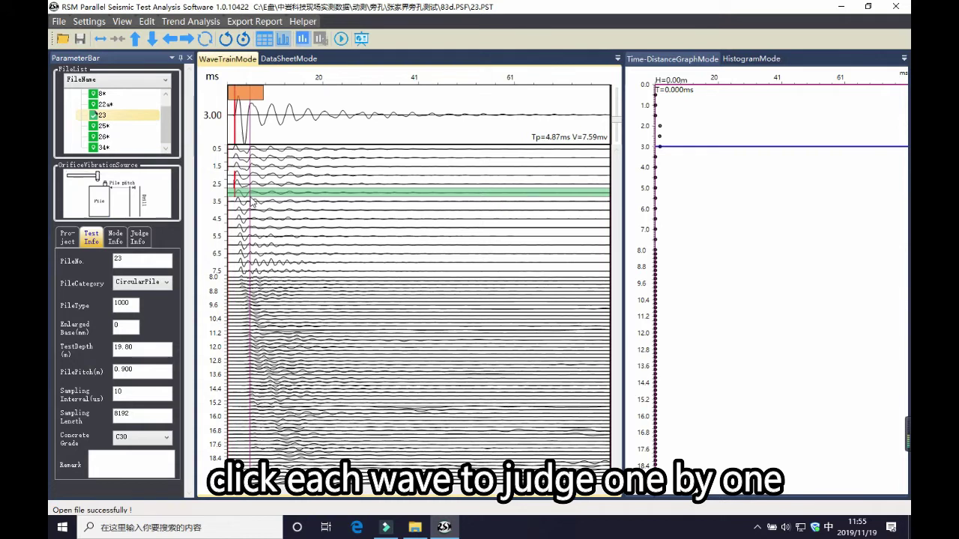
left_click(251, 202)
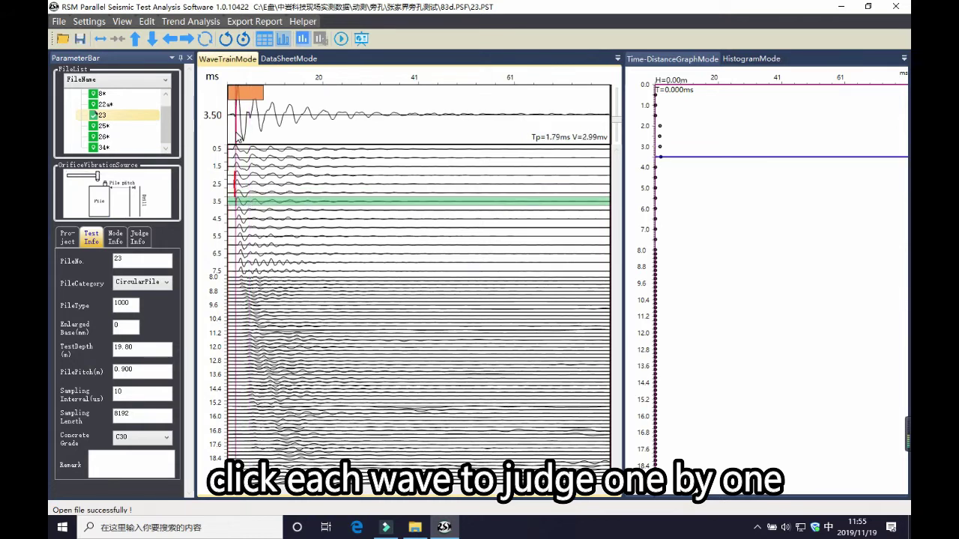
left_click(252, 211)
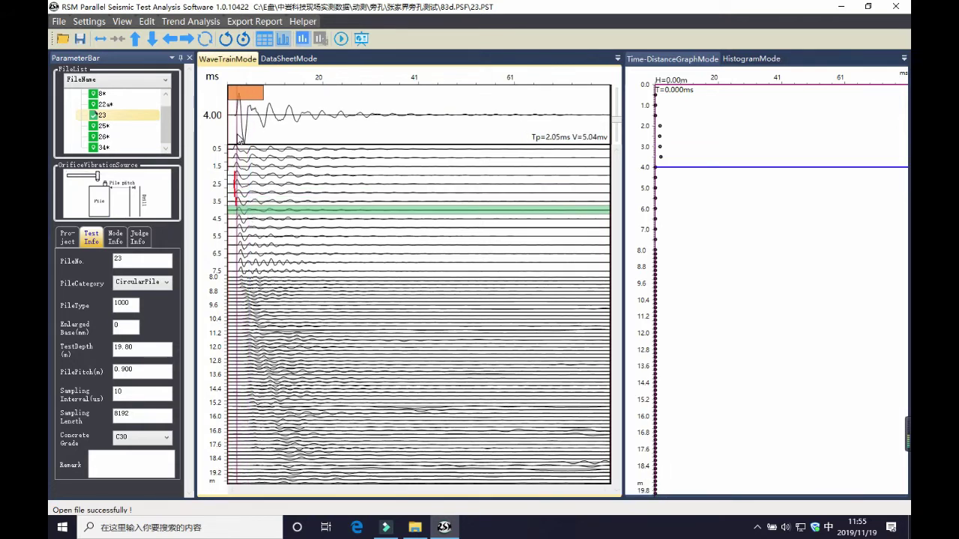
left_click(252, 219)
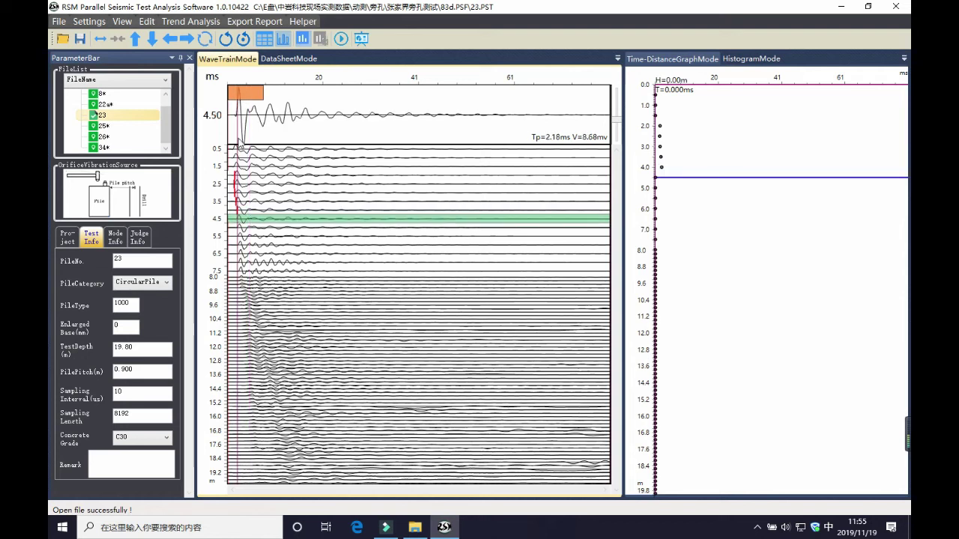
mouse_move(238, 137)
left_mouse_down()
mouse_move(241, 150)
mouse_move(300, 172)
mouse_move(254, 195)
mouse_move(290, 248)
mouse_move(283, 307)
mouse_move(292, 372)
mouse_move(237, 374)
left_mouse_up()
left_click(118, 110)
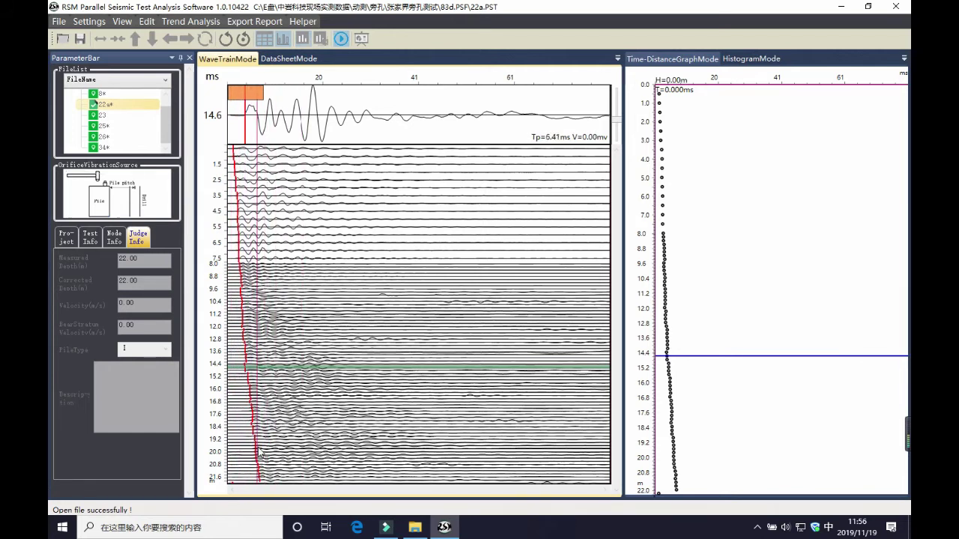
End judgement on pile 22a and stretch its wave train to a 0–41 ms span
left_click(180, 24)
left_click(199, 39)
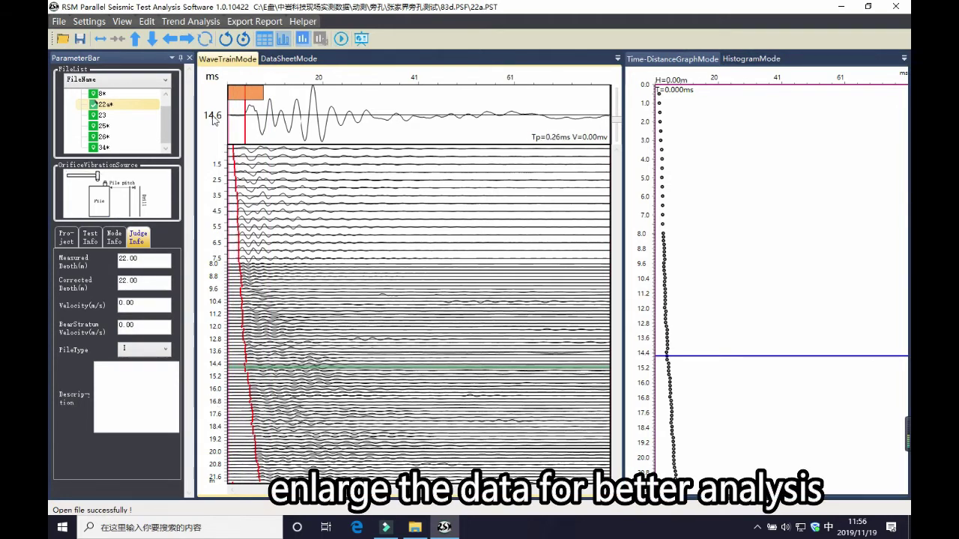
left_click(102, 40)
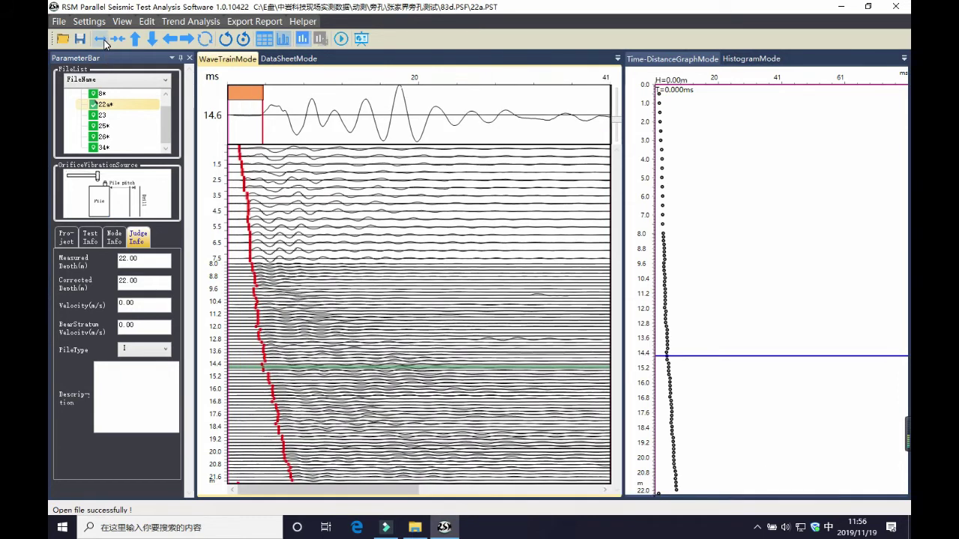
Stretch 22a's wave train to 0–20 ms, select the 12.0 m trace, and begin judgement
left_click(105, 43)
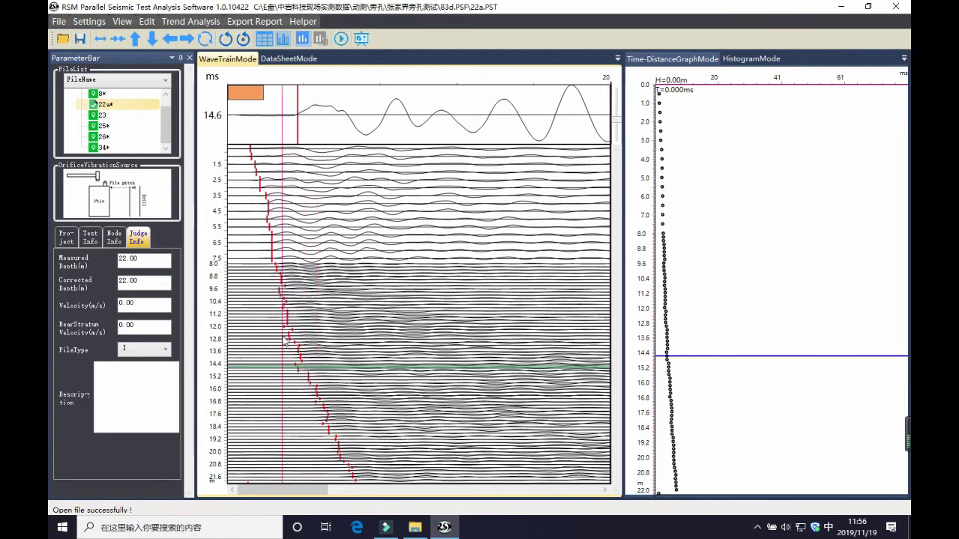
left_click(284, 334)
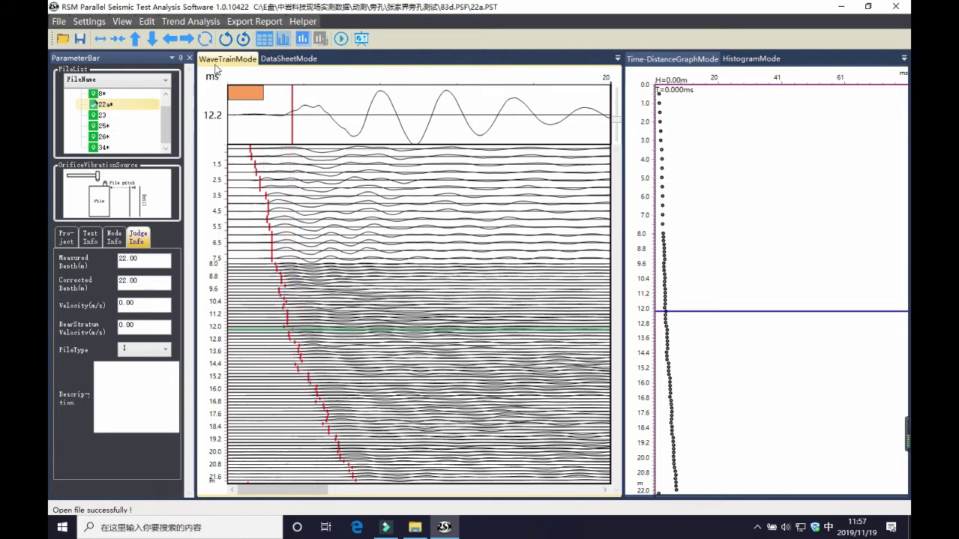
left_click(191, 24)
left_click(194, 39)
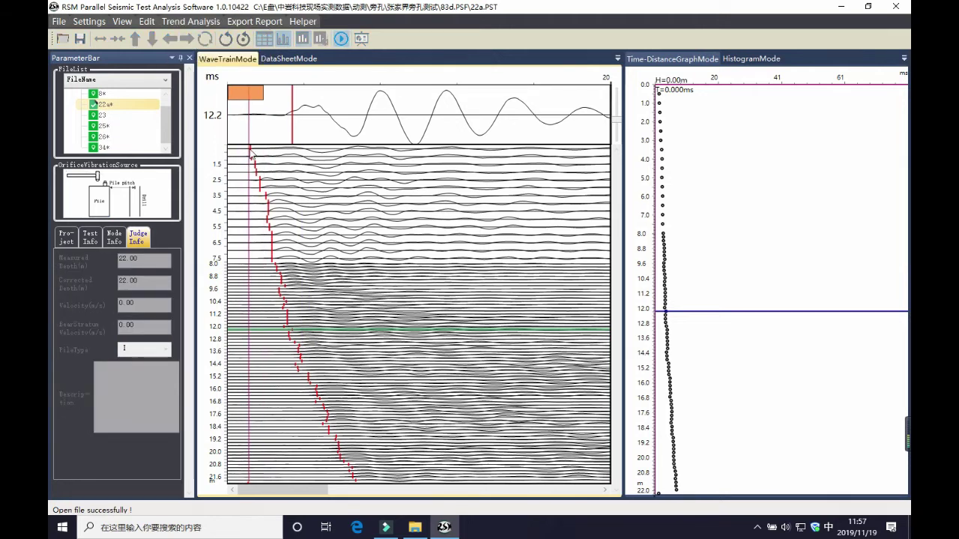
Fit the pile-body trend line from the top trace to about 12 m, giving velocity 5512.19
left_click(191, 30)
left_click(194, 39)
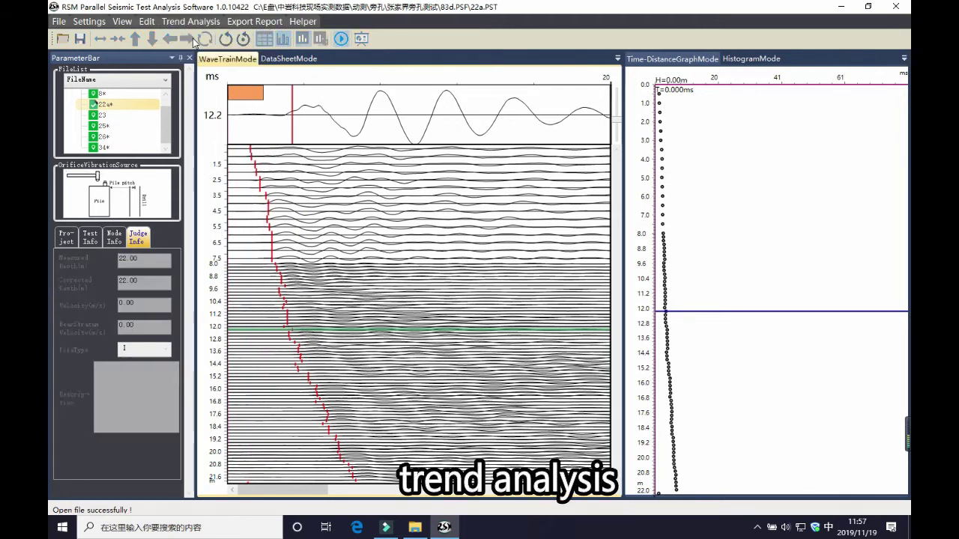
left_click(251, 150)
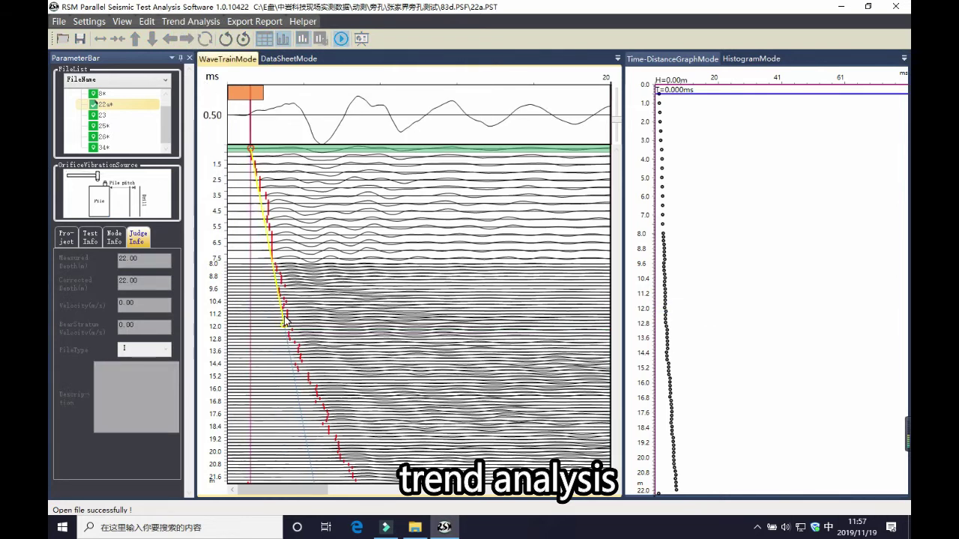
left_click(290, 324)
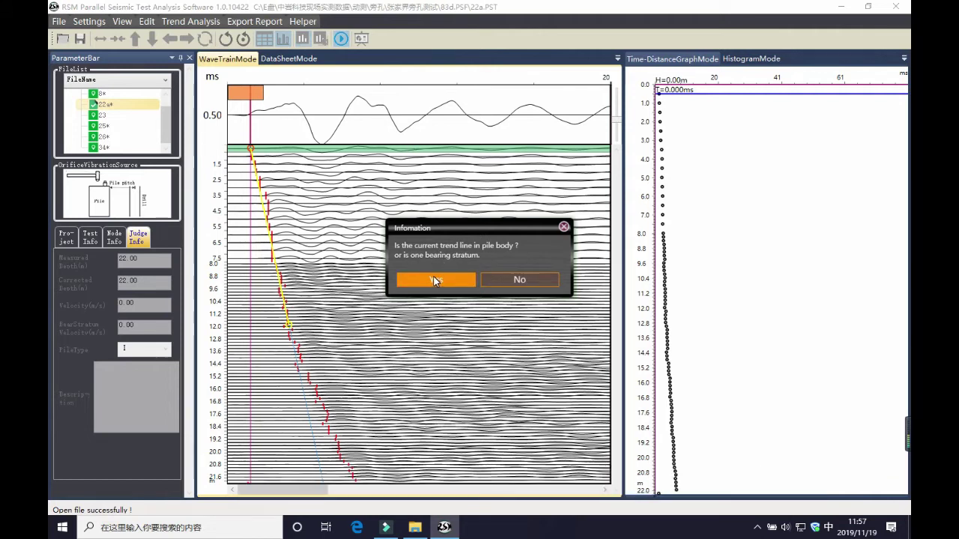
left_click(435, 280)
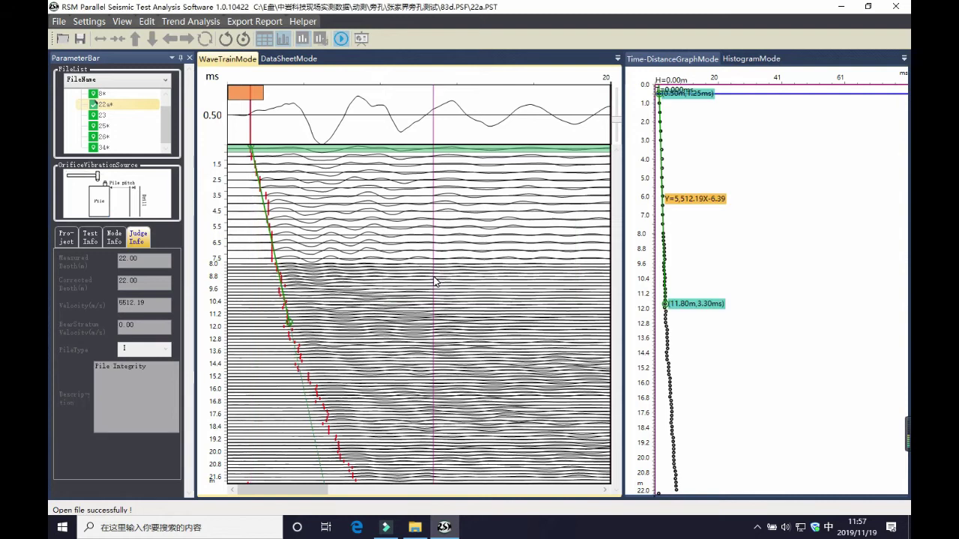
Draw the bearing-stratum trend line from 12.0 m to 21.6 m, giving velocity 2638.44
left_click(292, 327)
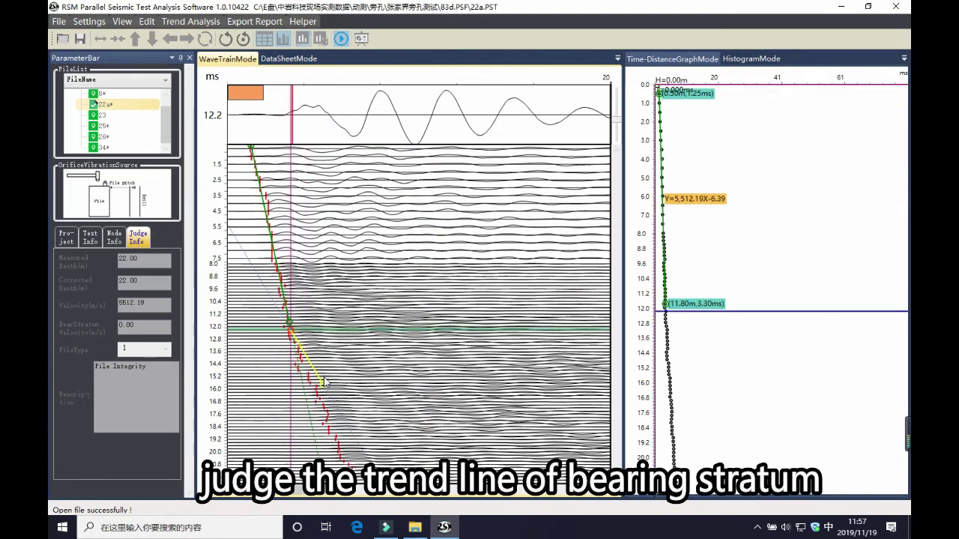
left_click(358, 478)
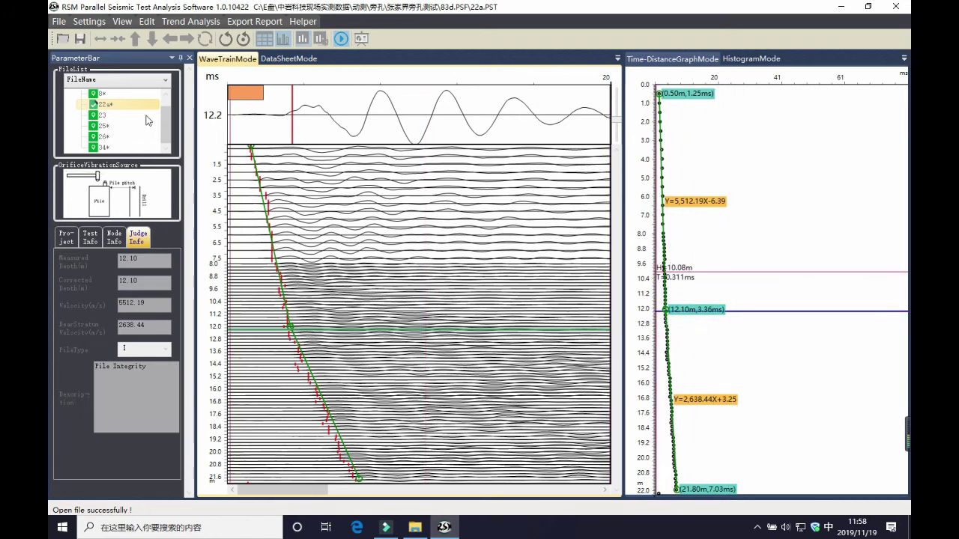
Stop the trend judgement on 22a, keeping measured depth 12.10 m
left_click(194, 22)
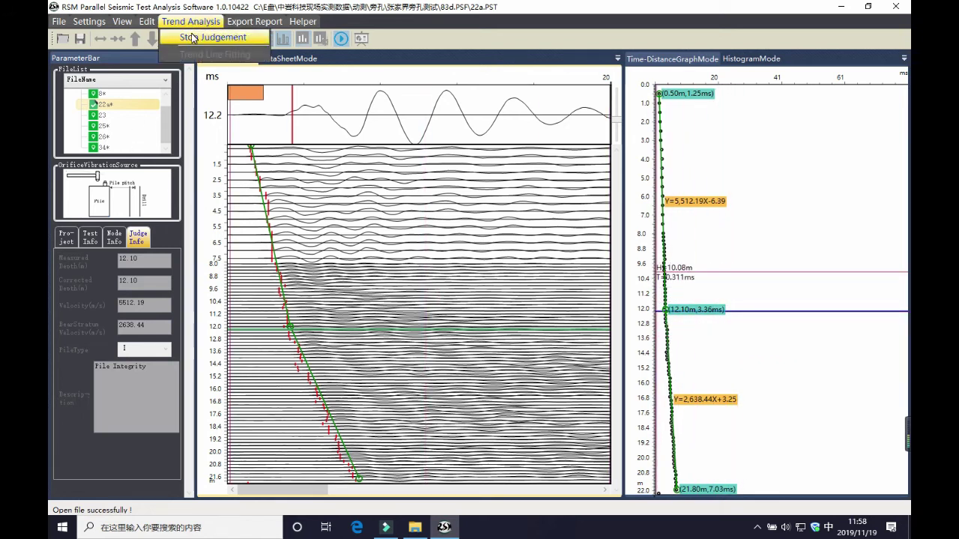
left_click(192, 38)
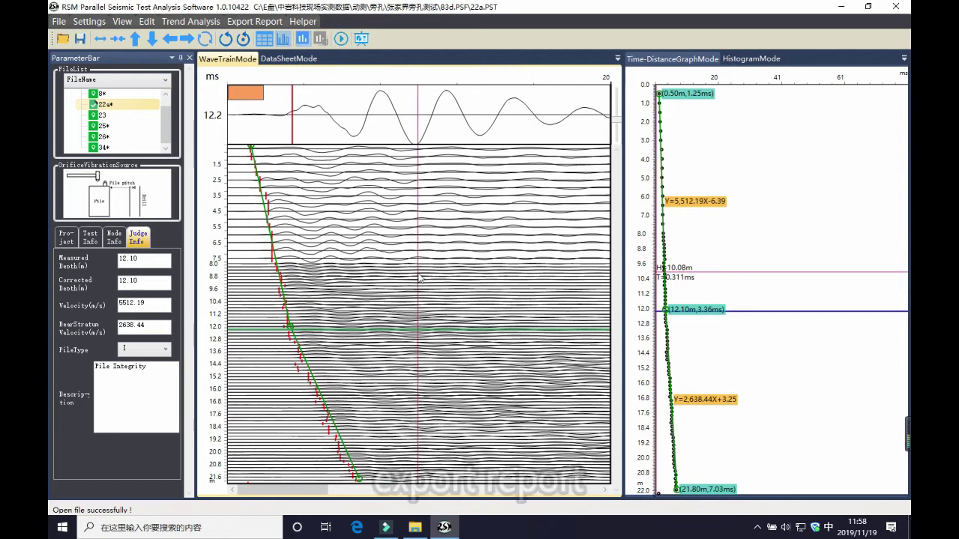
Open the Export Report view listing the piles, with pile 22a ticked and its charts displayed
left_click(255, 21)
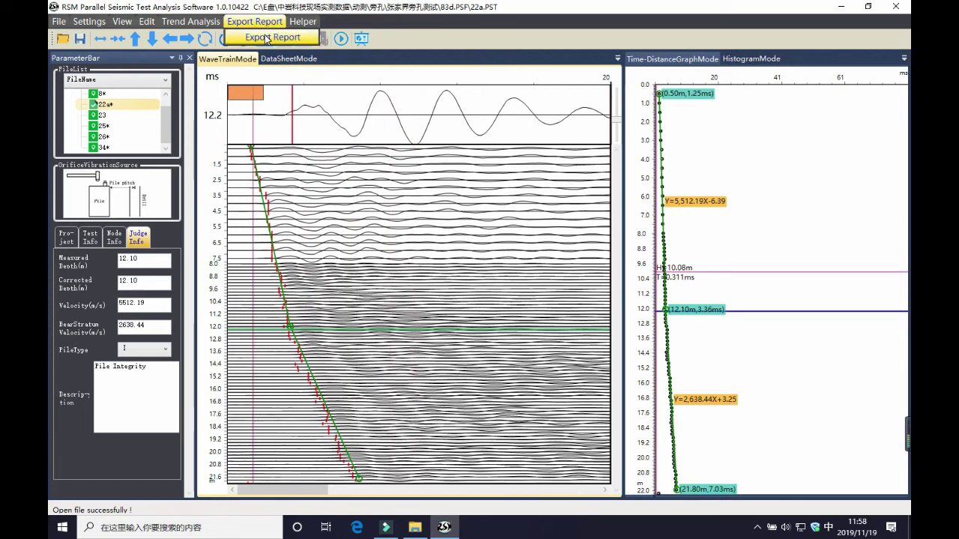
left_click(271, 37)
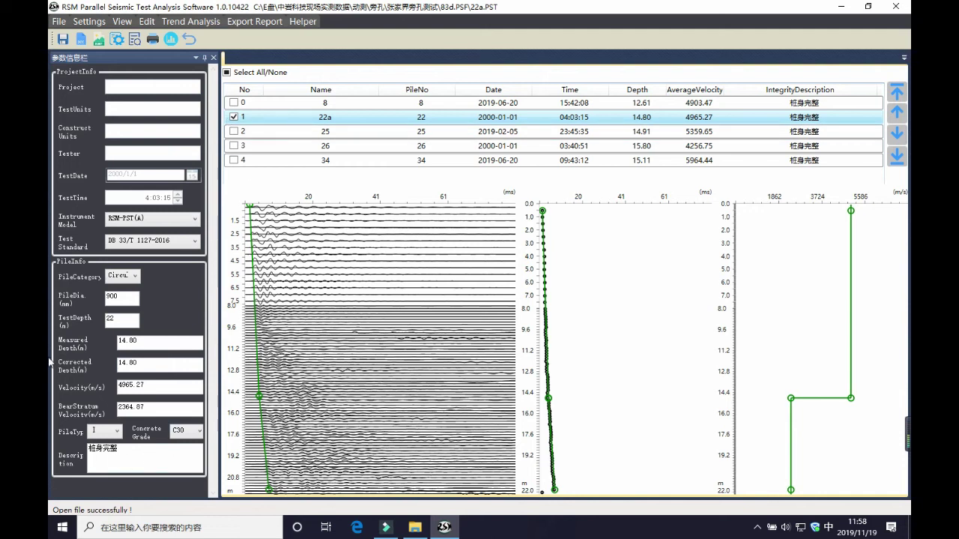
Export pile 22a's report as a Word DOC file saved to the Desktop
left_click(81, 39)
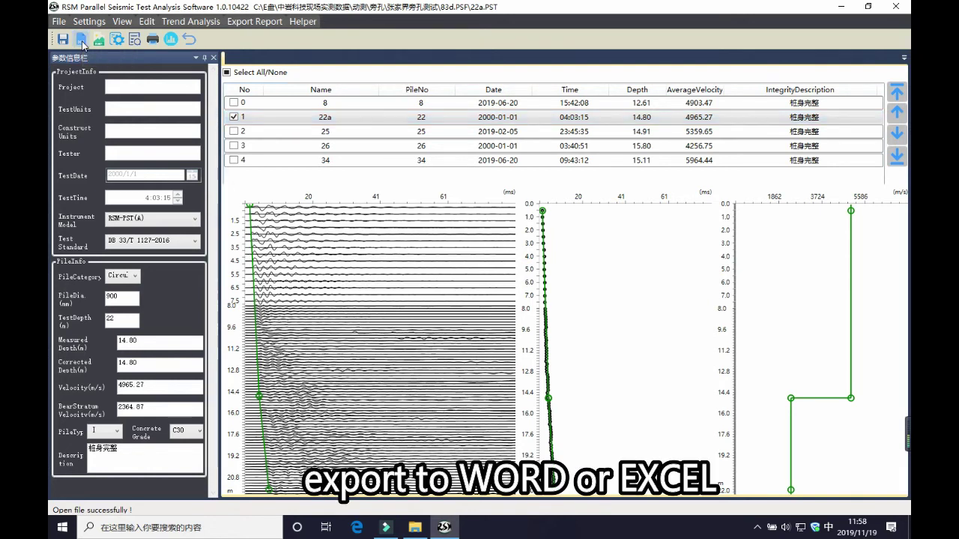
scroll(94, 84, "up", 5)
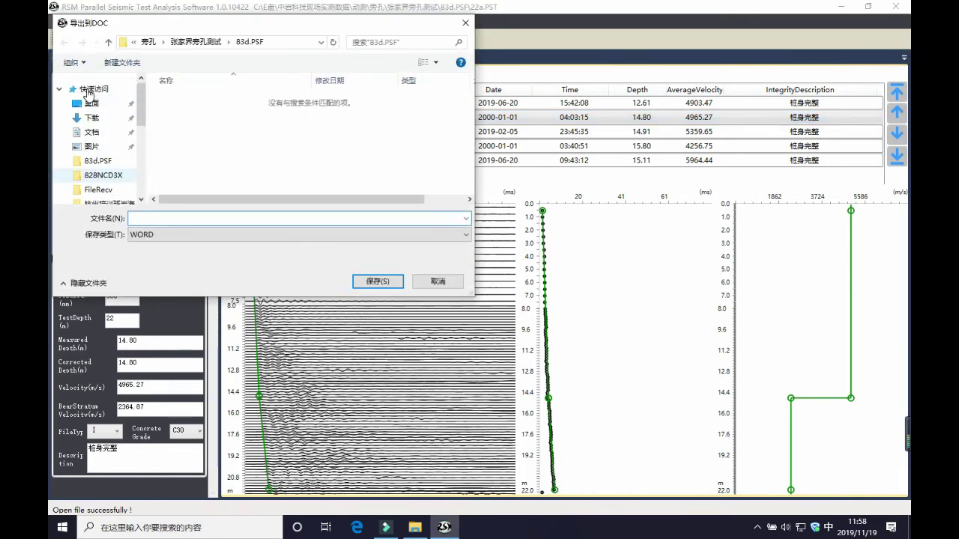
left_click(89, 103)
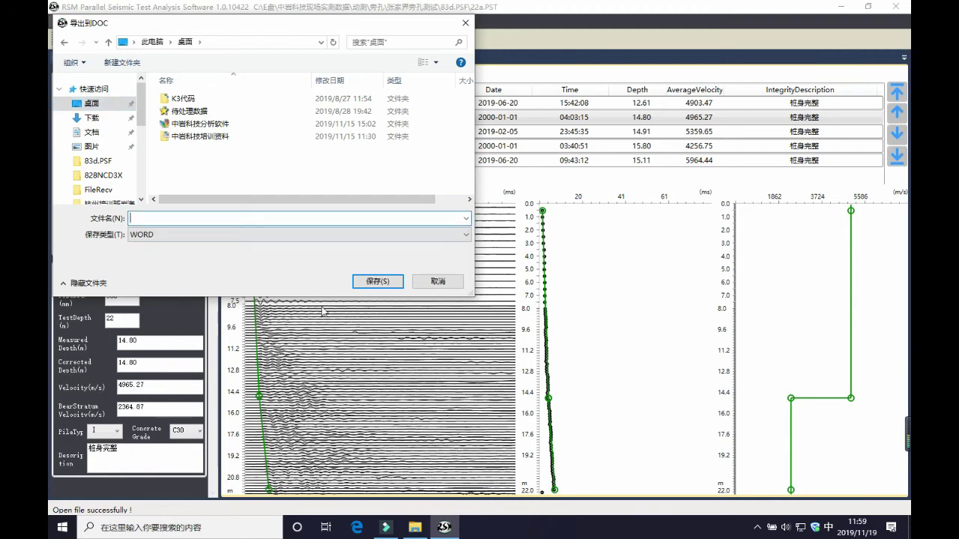
left_click(371, 285)
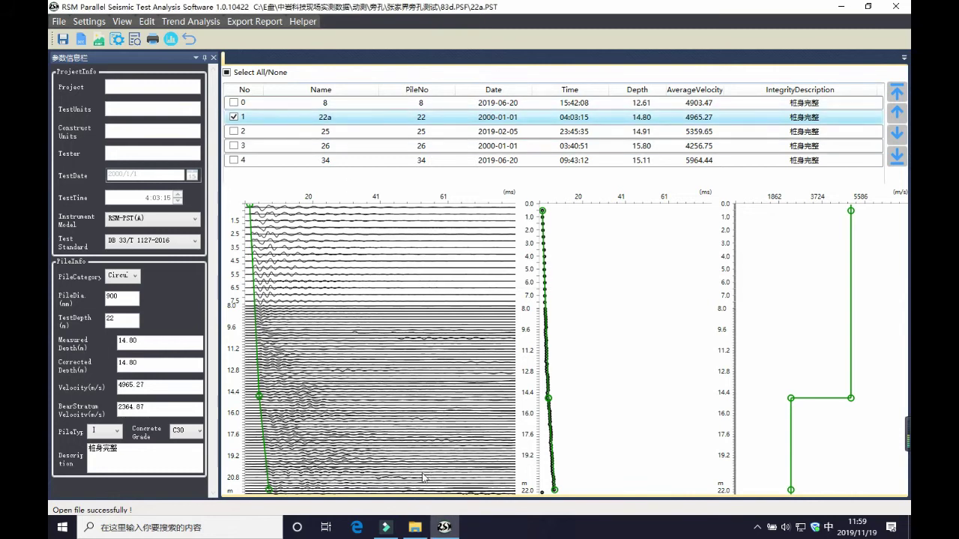
Minimize the open windows and open document 1 from the desktop in Word
left_click(839, 6)
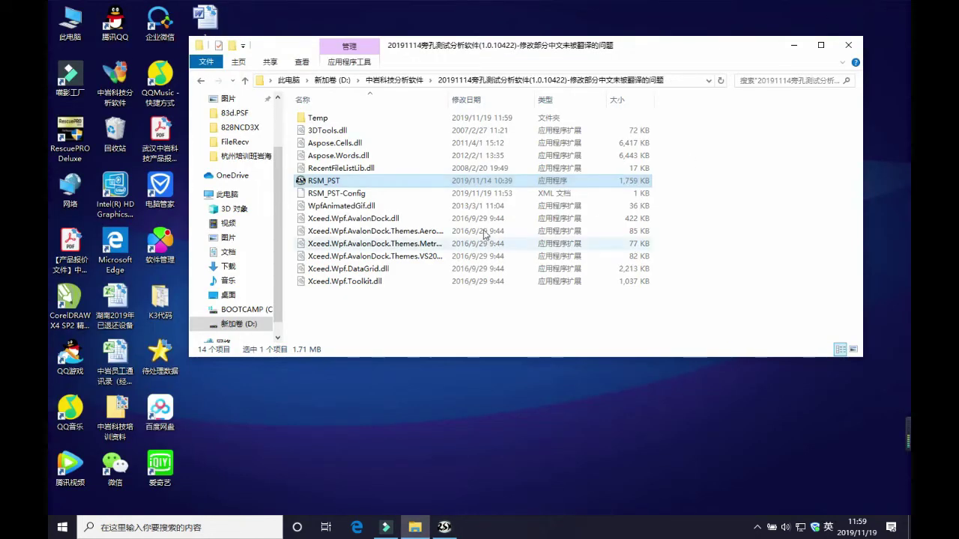
left_click(794, 46)
double_click(207, 31)
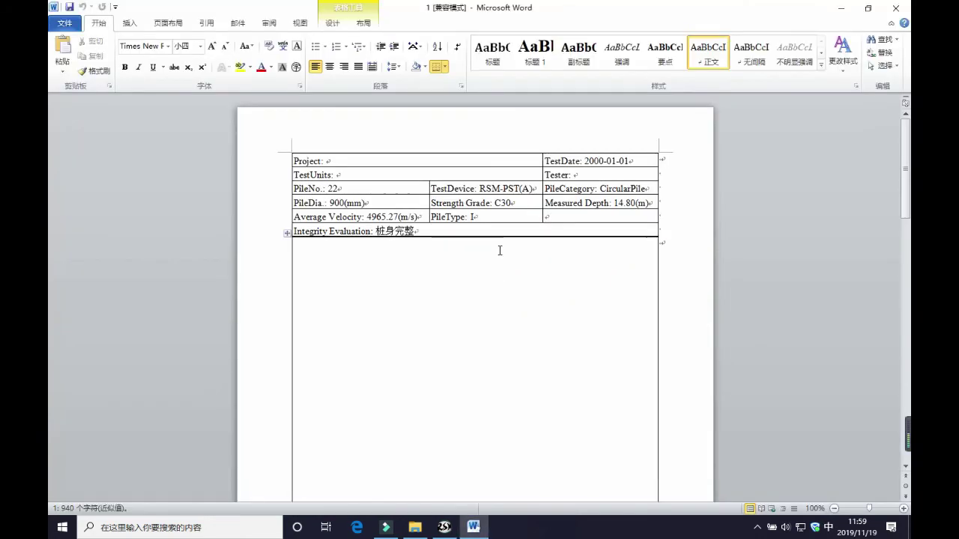
Scroll through the 4-page report's info table and trend charts, then close Word
scroll(495, 271, "down", 2)
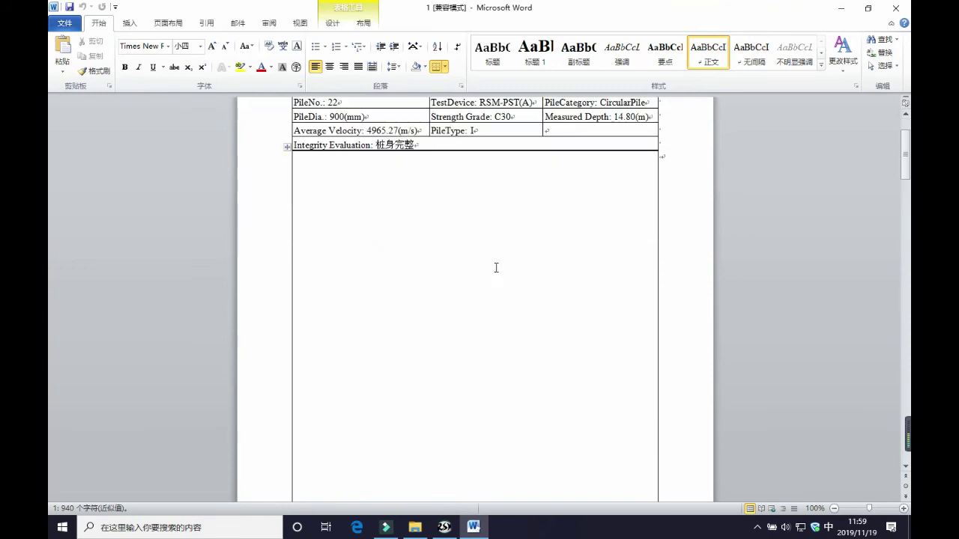
scroll(496, 268, "down", 6)
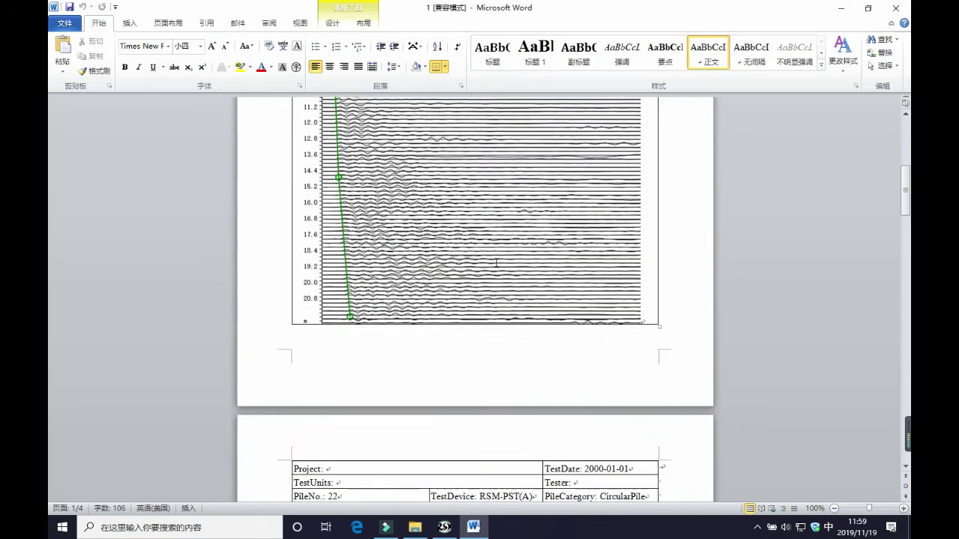
scroll(496, 263, "down", 20)
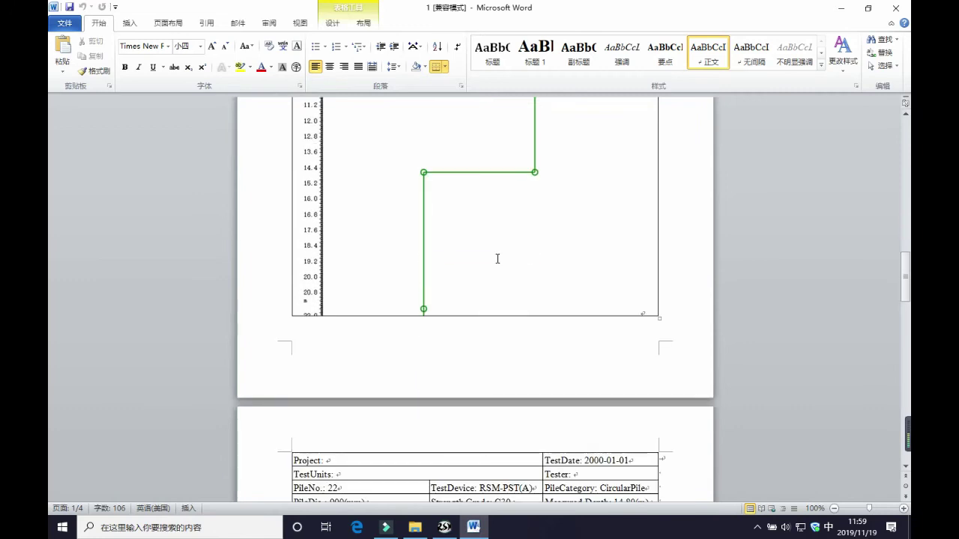
scroll(496, 259, "down", 20)
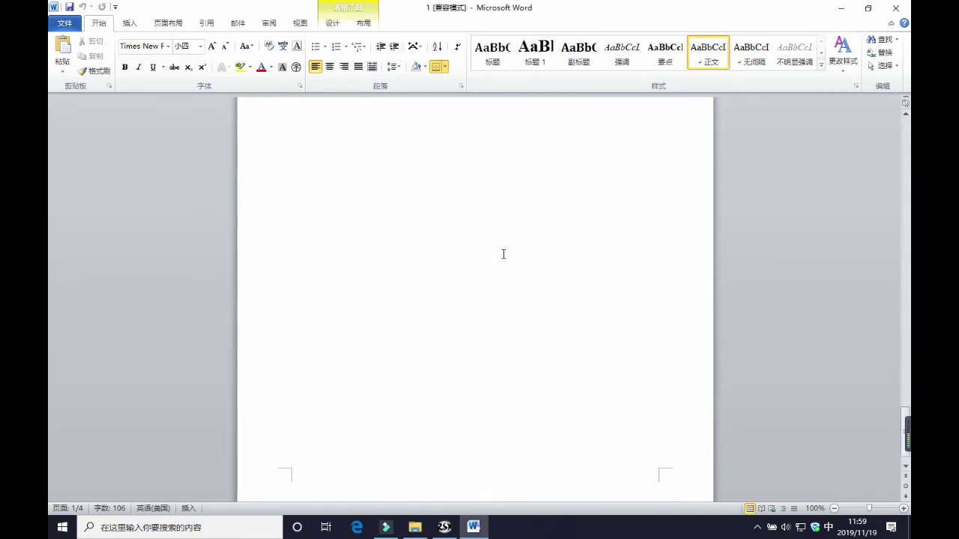
scroll(504, 254, "up", 20)
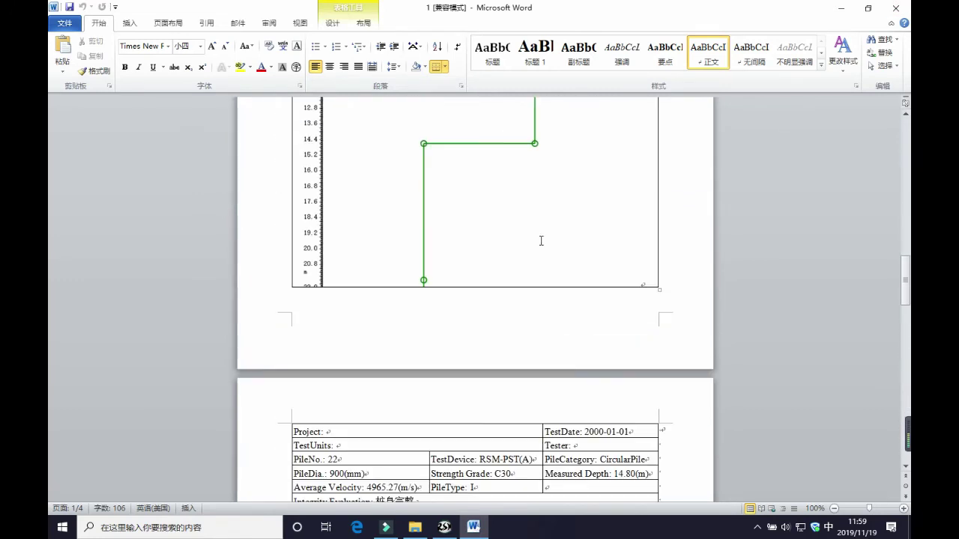
left_click(895, 9)
Return to pile 22a's wave analysis and delete the upper trend line at 14.4 m
left_click(444, 528)
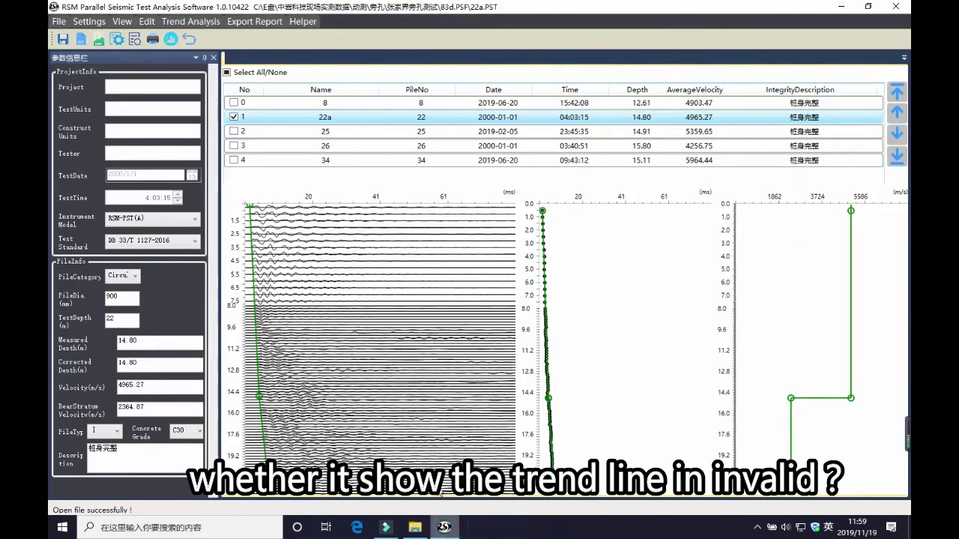
left_click(189, 39)
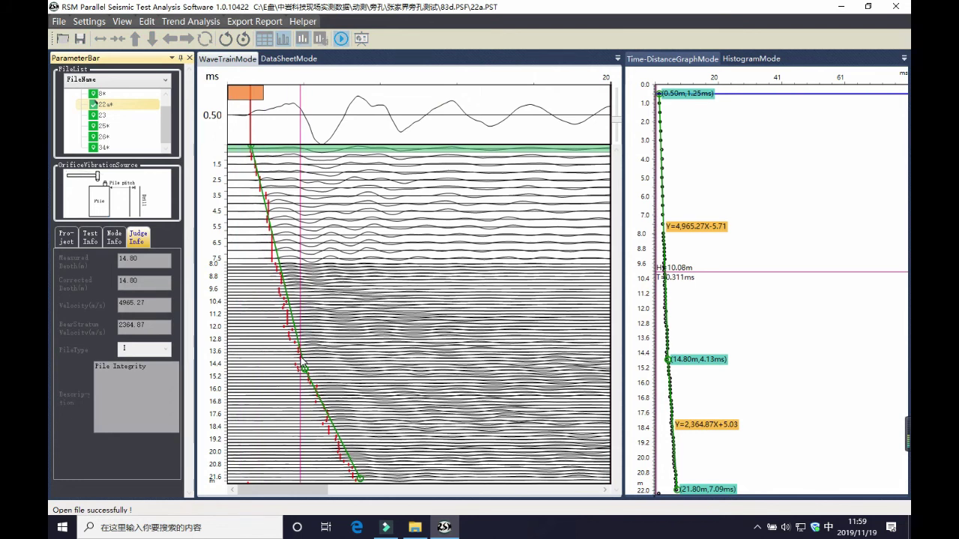
left_click(303, 358)
left_click(303, 364)
right_click(304, 367)
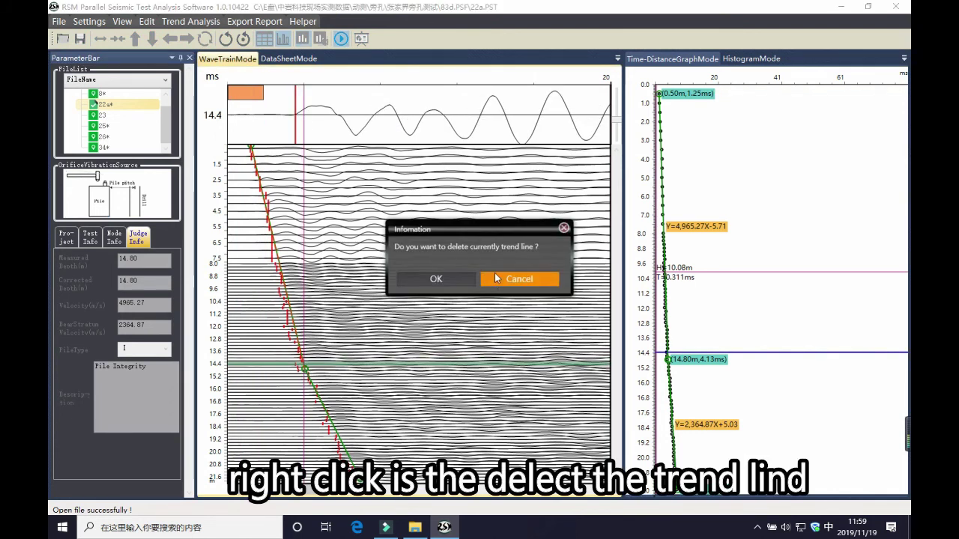
left_click(453, 281)
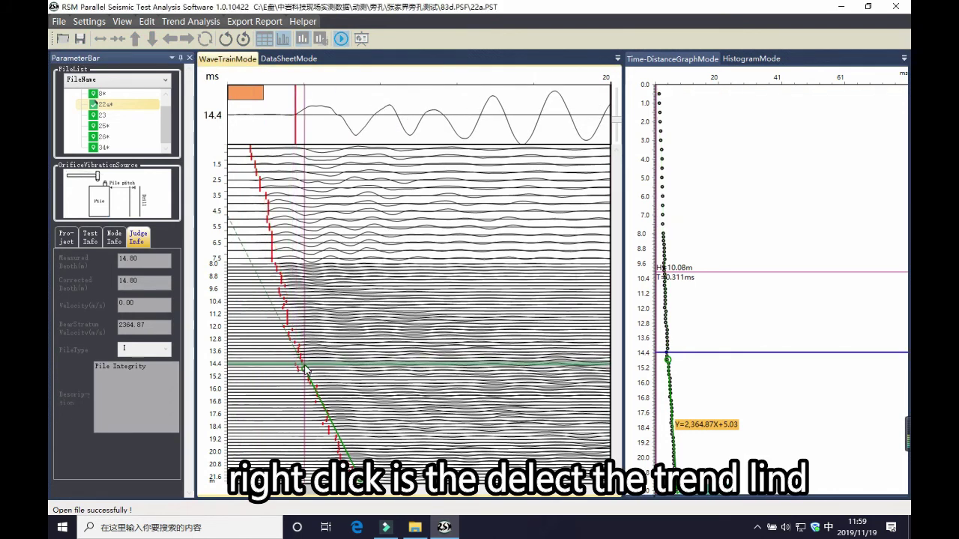
Attempt to delete the lower trend line near 15.2 m, dismissing two invalid-line warnings
left_click(306, 372)
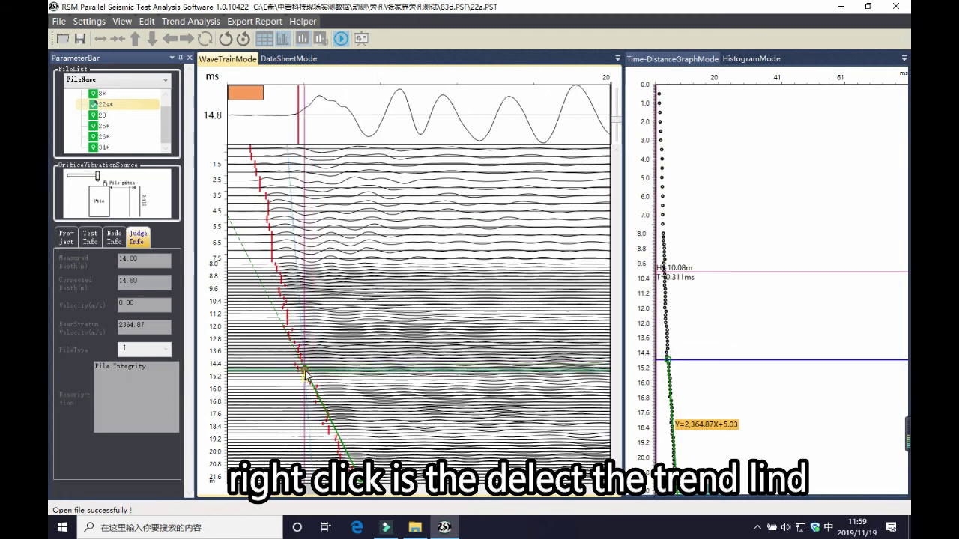
right_click(306, 375)
left_click(477, 278)
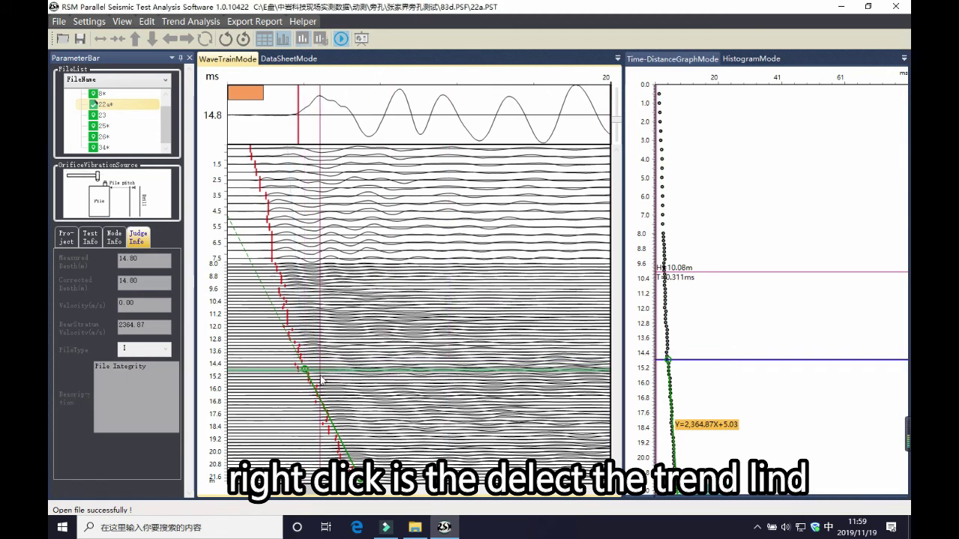
left_click(306, 367)
right_click(307, 368)
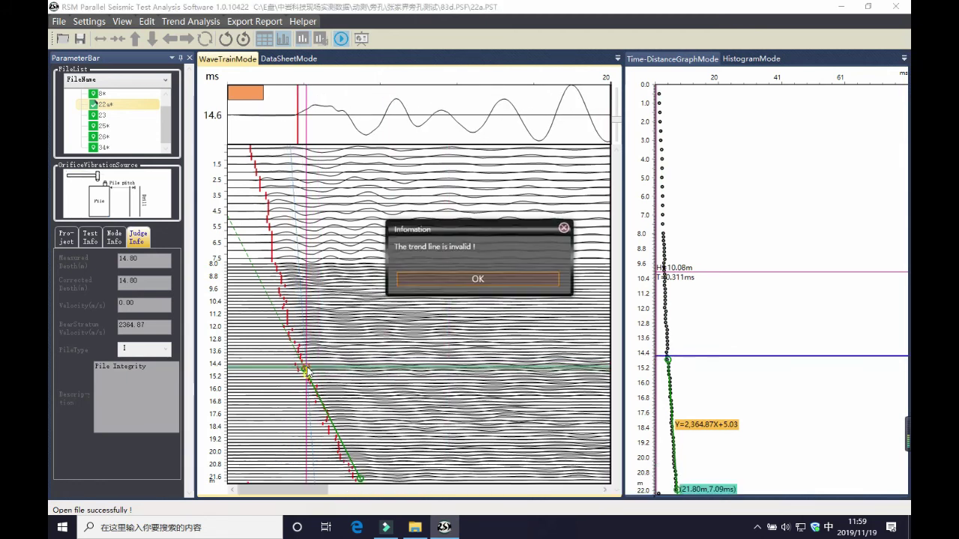
left_click(453, 279)
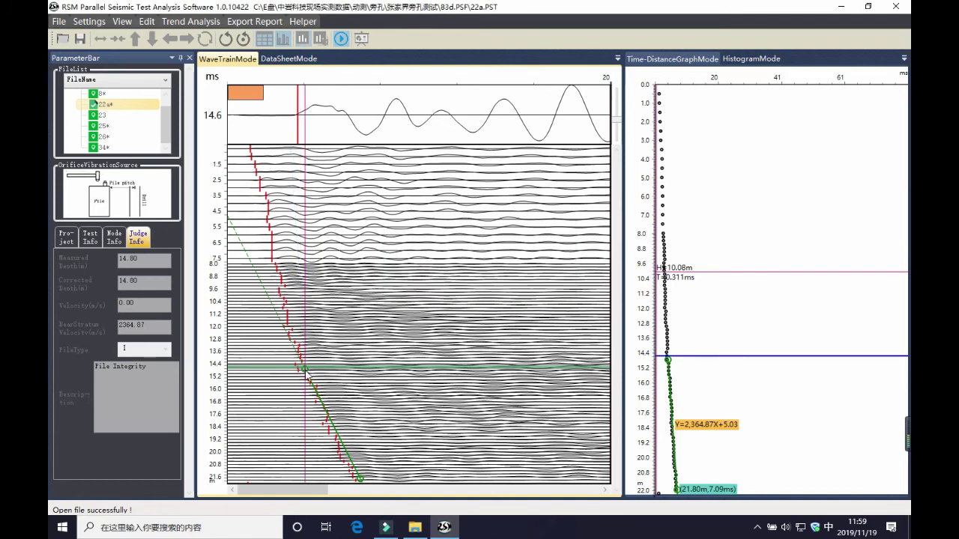
left_click(307, 376)
Delete the lower trend line, then draw a pile-body line from 0.50 m to 12.80 m (velocity 5491.06)
right_click(307, 376)
left_click(436, 278)
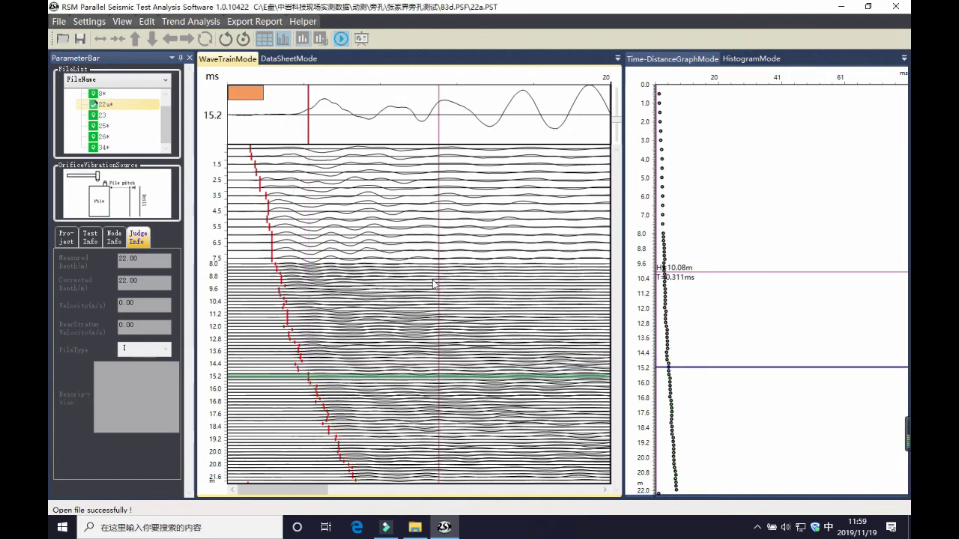
left_click(248, 149)
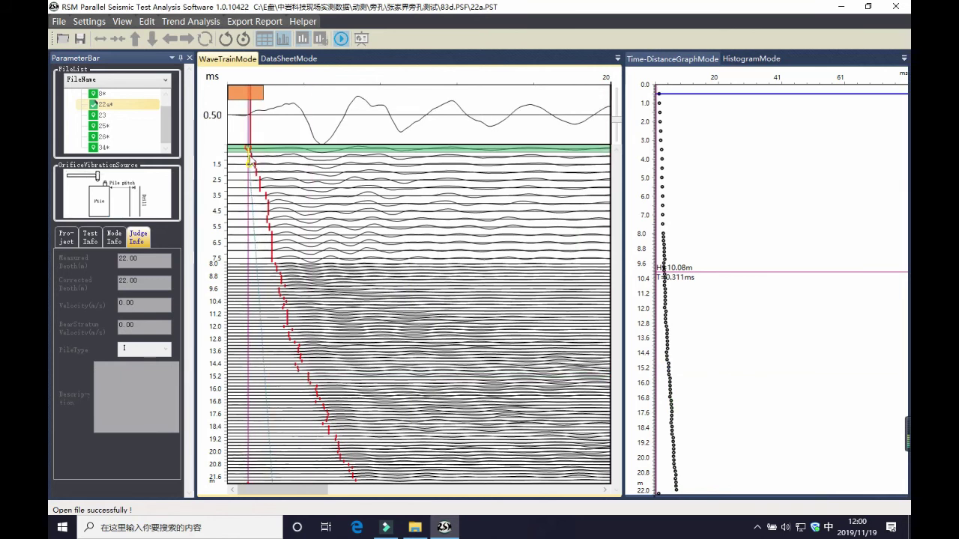
left_click_drag(275, 253, 276, 295)
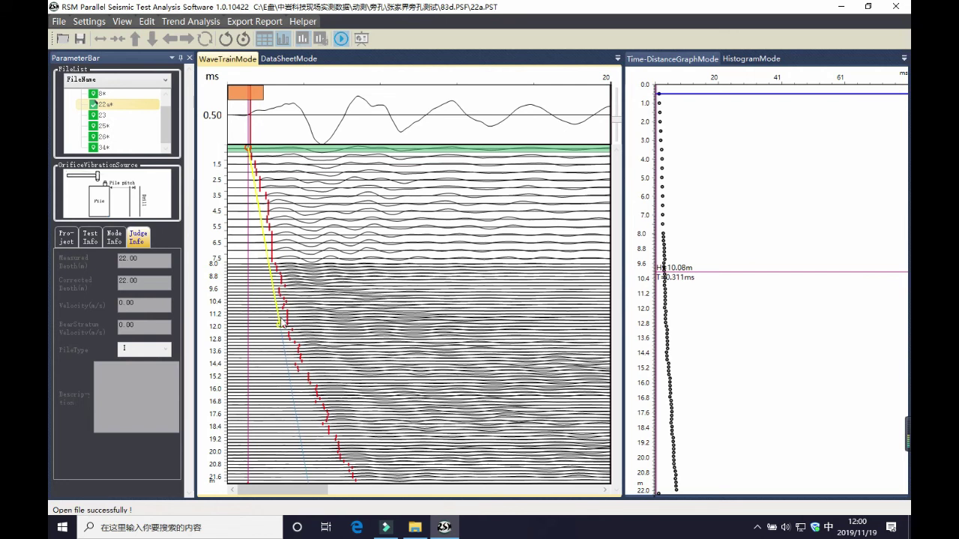
left_click_drag(291, 338, 291, 338)
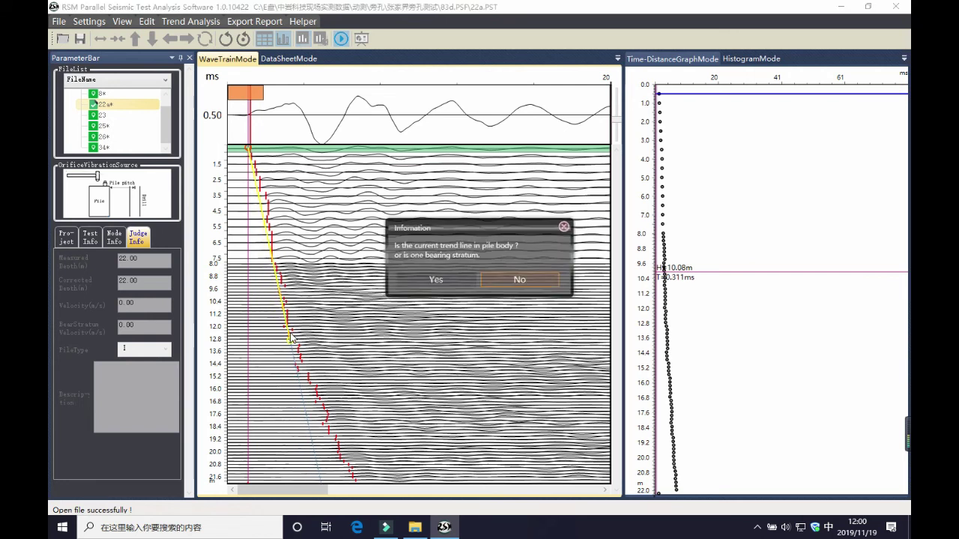
left_click(441, 281)
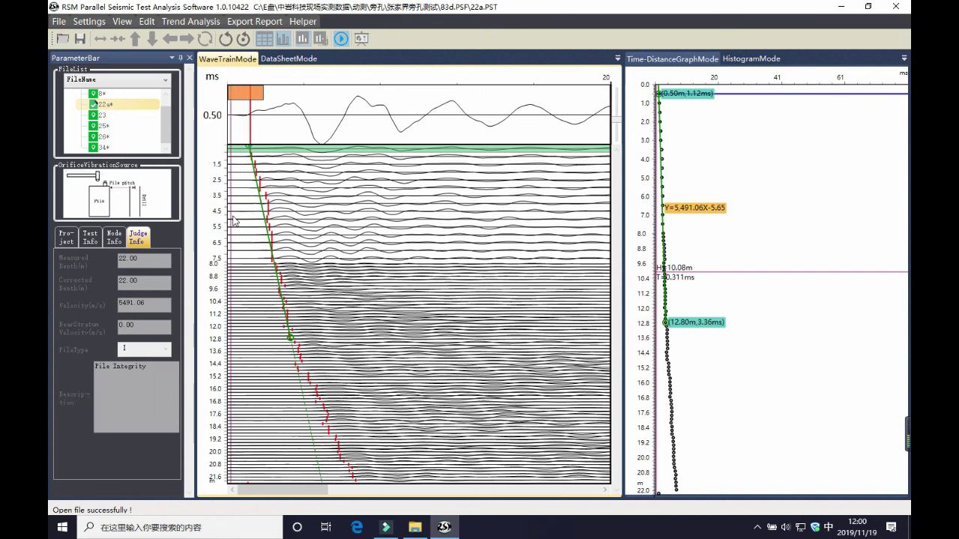
Draw a bearing-stratum trend line from 13.34 m down to the 21.80 m bottom trace, velocity 2291.78
left_click(298, 359)
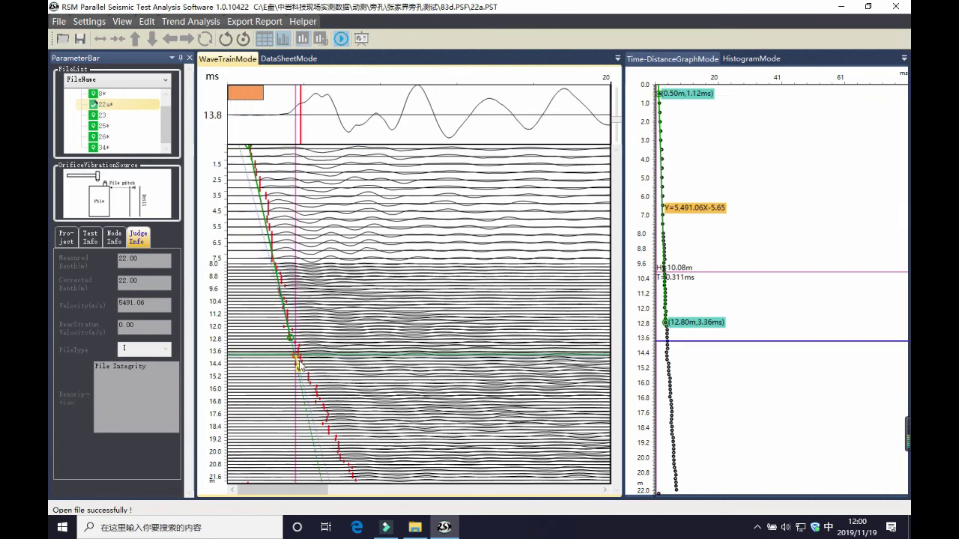
left_click_drag(309, 386, 341, 427)
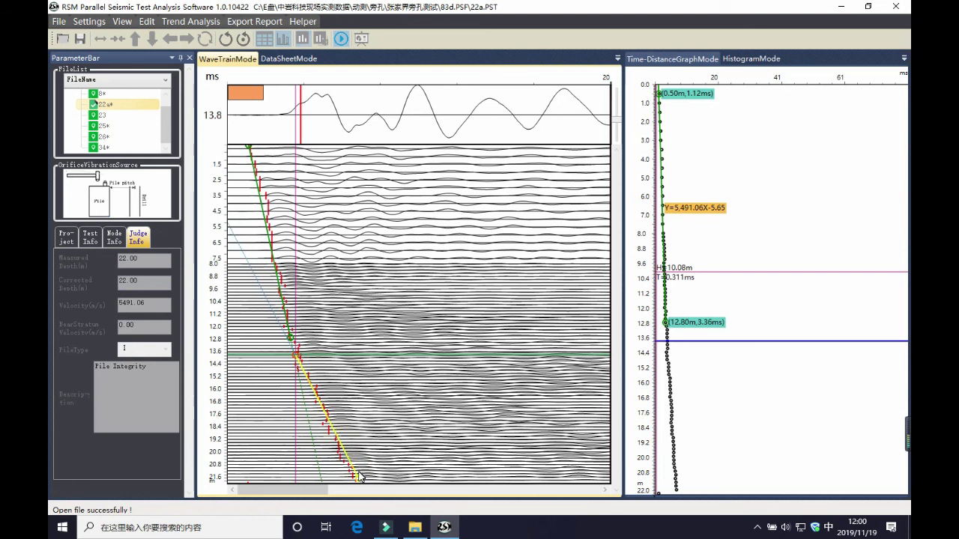
left_click_drag(360, 474, 357, 479)
left_click_drag(361, 478, 366, 475)
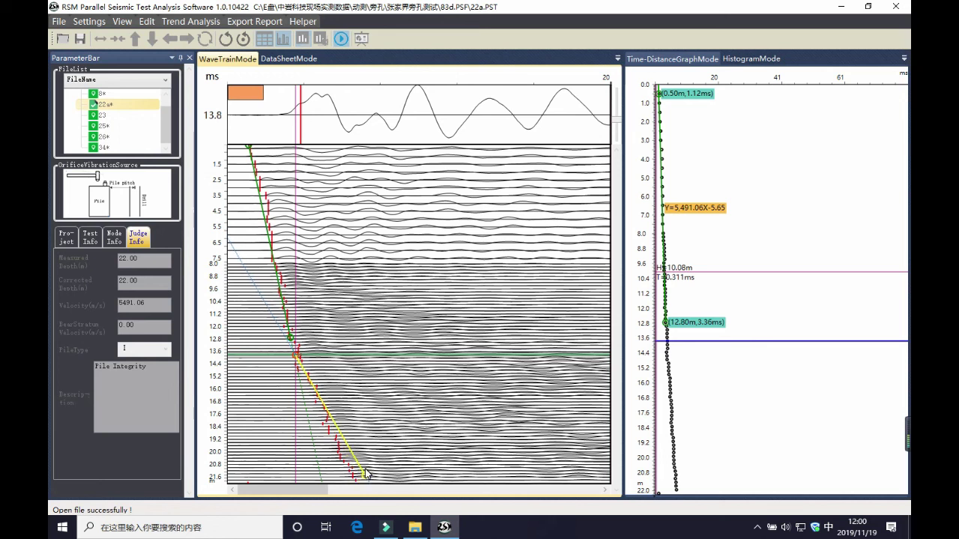
left_click_drag(366, 473, 359, 480)
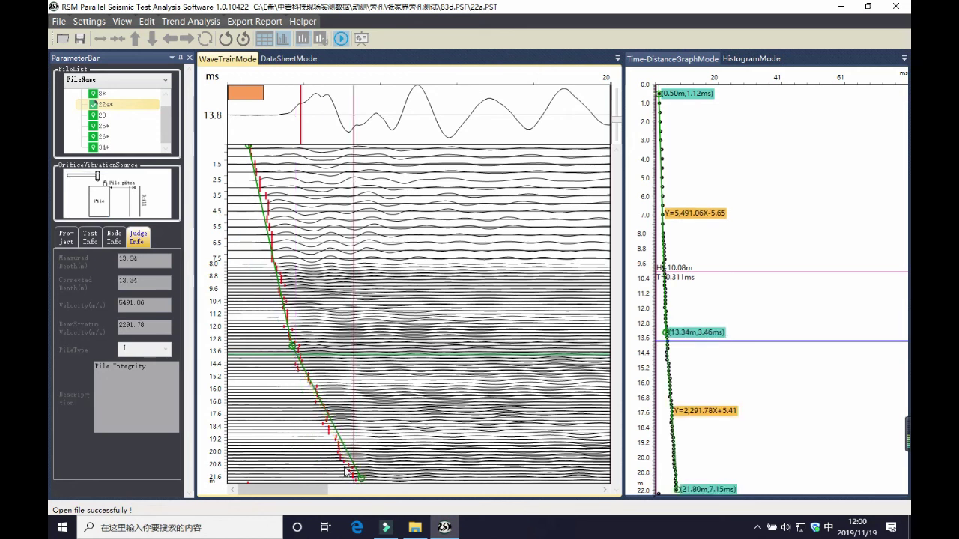